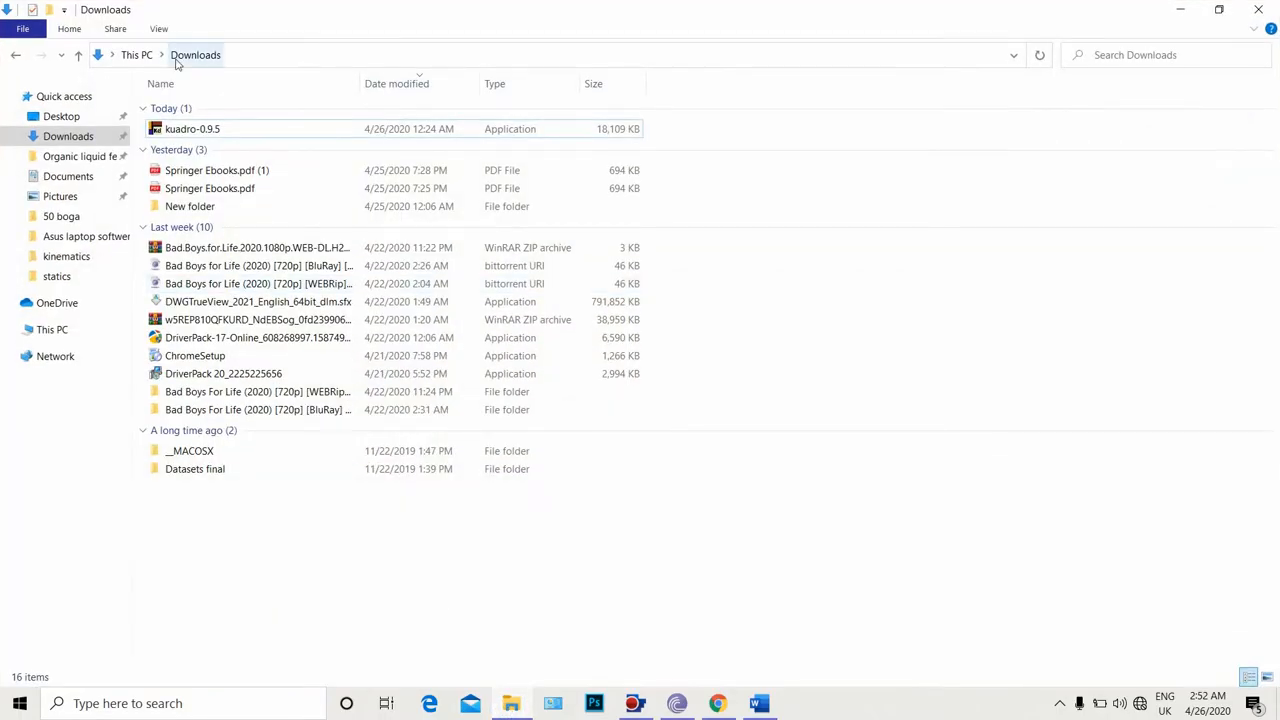
# Launch kuadro-0.9.5 from Downloads and accept the unverified-publisher warning with Run.
pyautogui.doubleClick(187, 138)
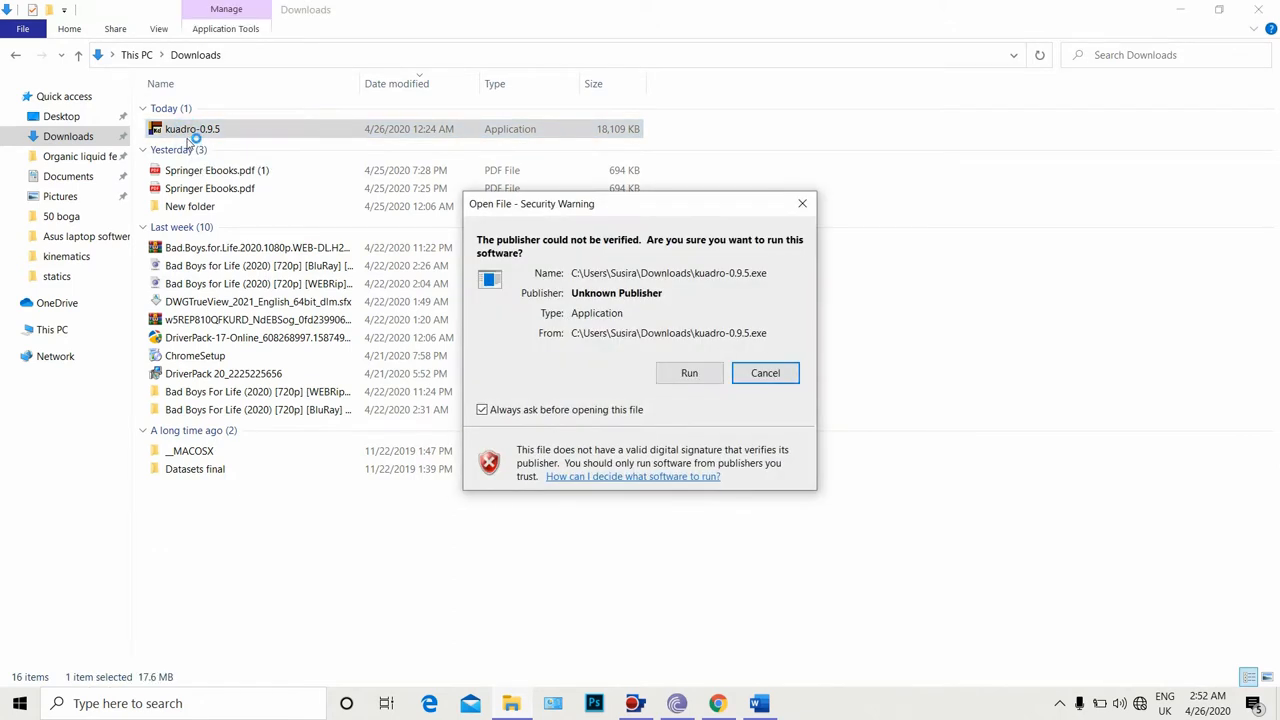
pyautogui.click(681, 375)
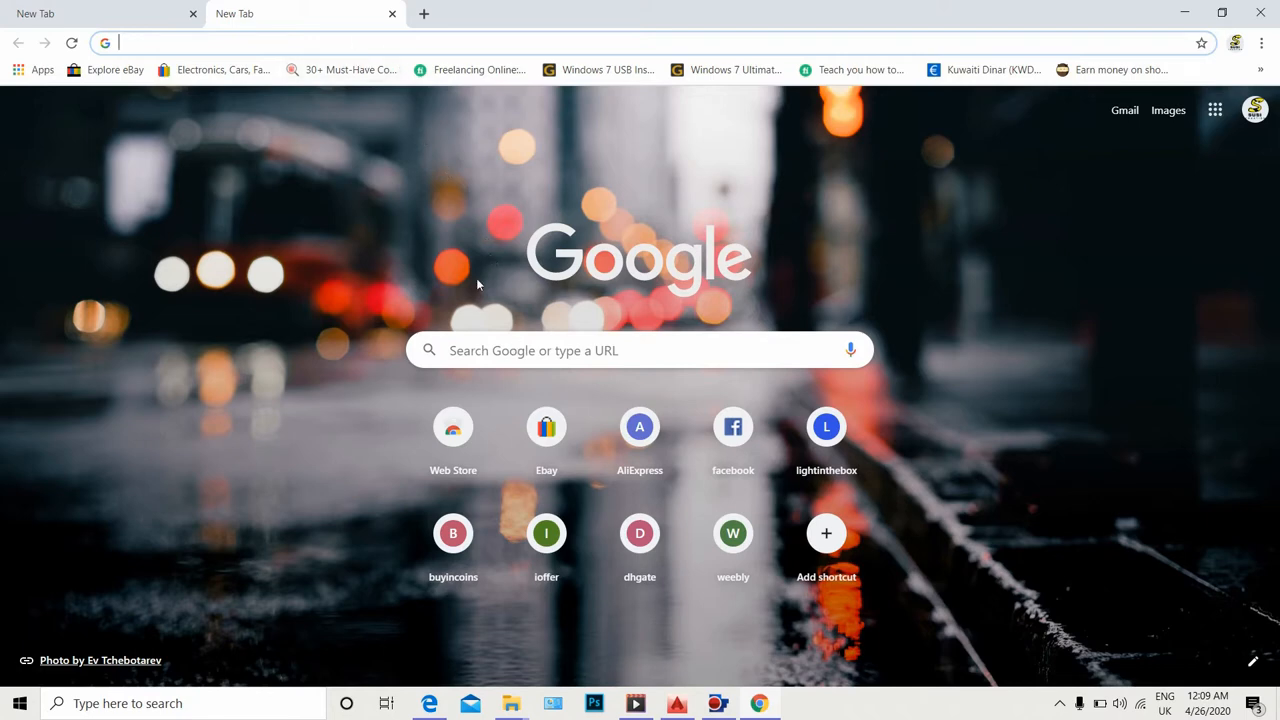
# Search the web for 'kuadro' and open the Kuadro - Kruel Games result.
pyautogui.click(496, 349)
pyautogui.write('ka')
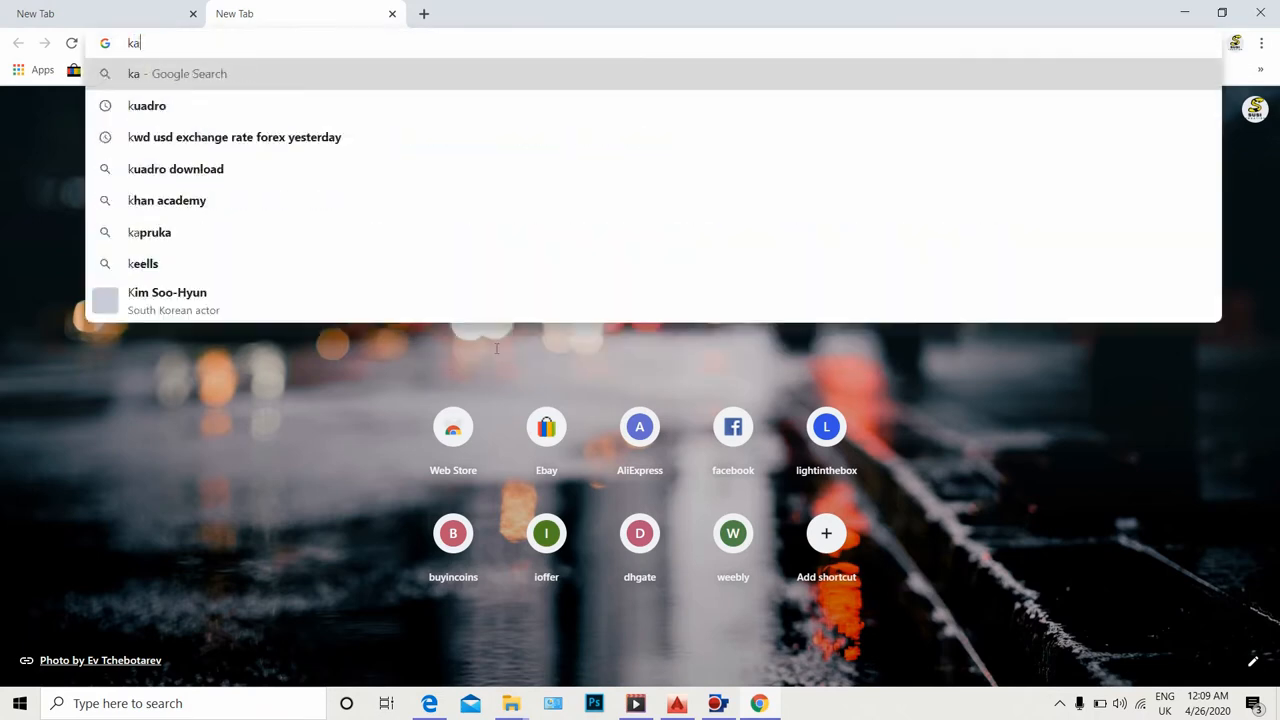
pyautogui.write('udro')
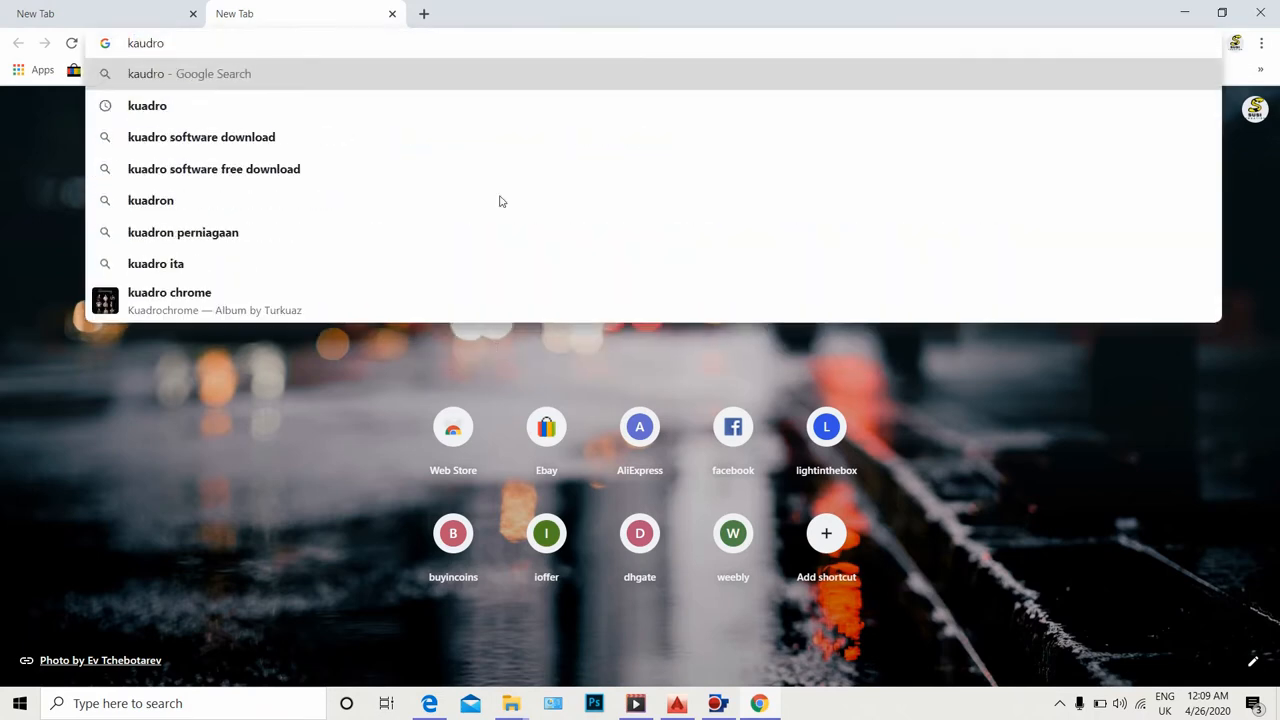
pyautogui.click(457, 104)
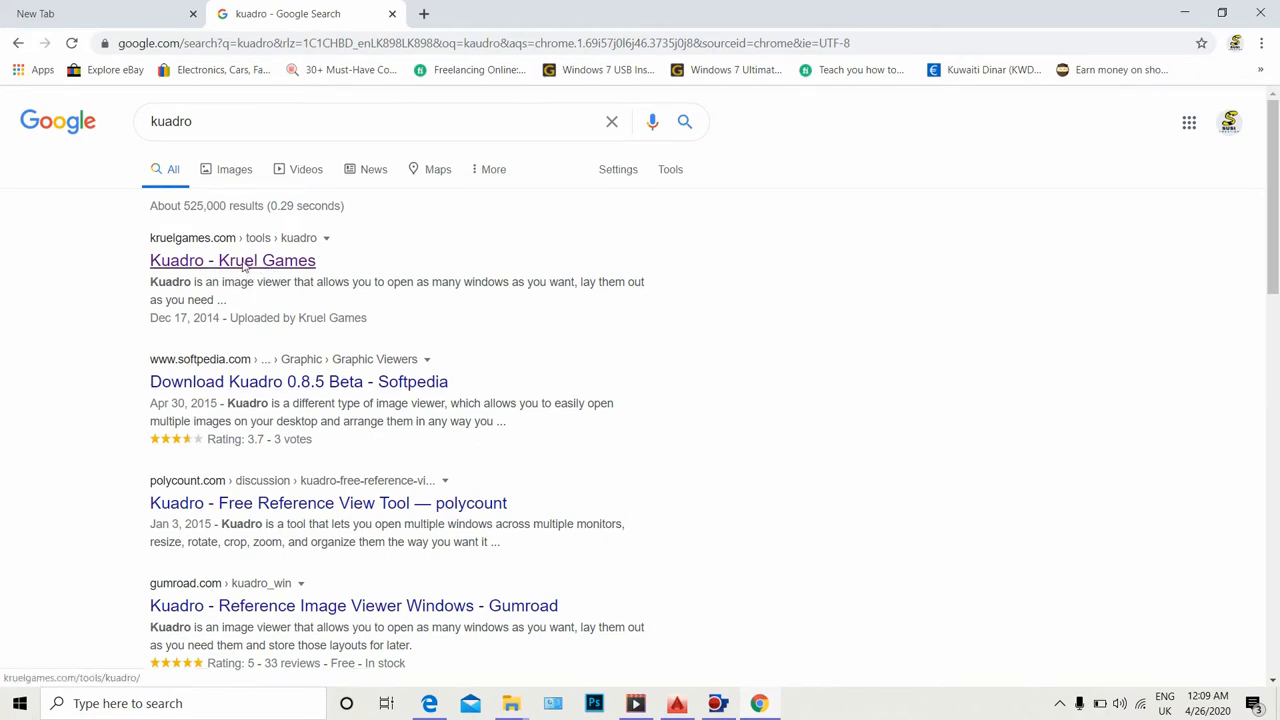
pyautogui.click(246, 266)
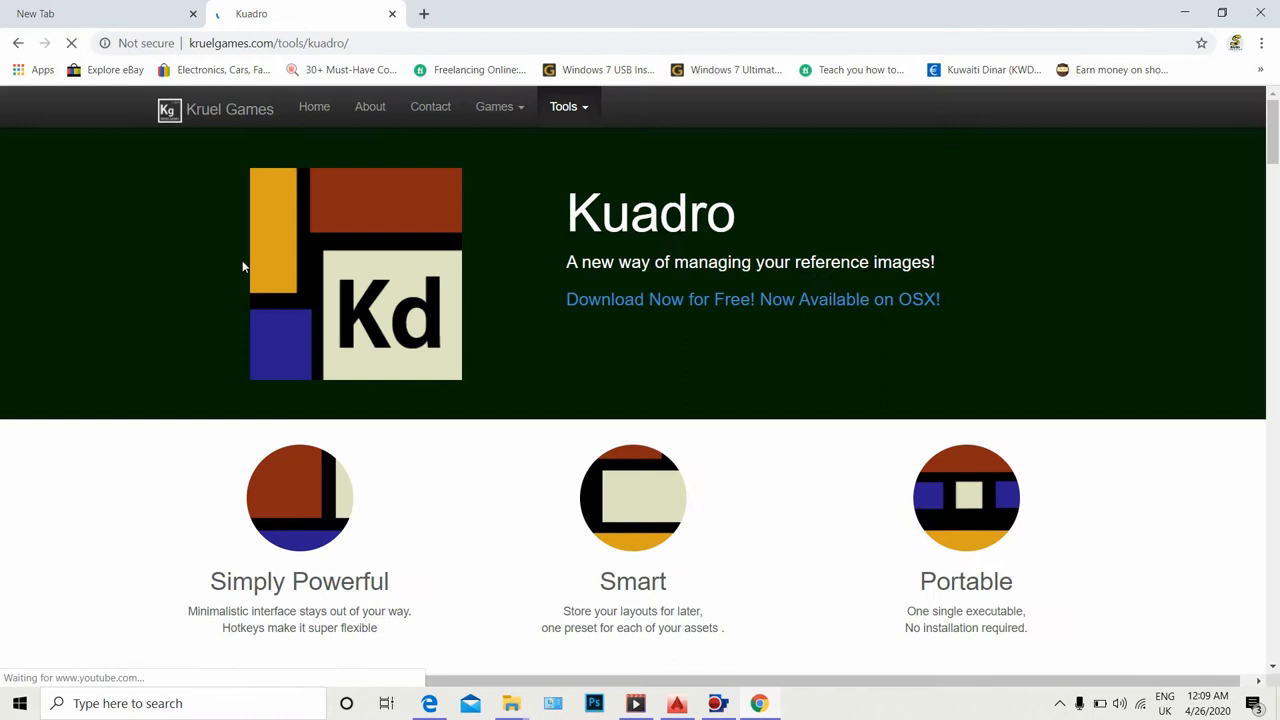
# Start the kuadro-0.9.5.exe Windows download and reveal the hidden system tray icons.
pyautogui.click(655, 313)
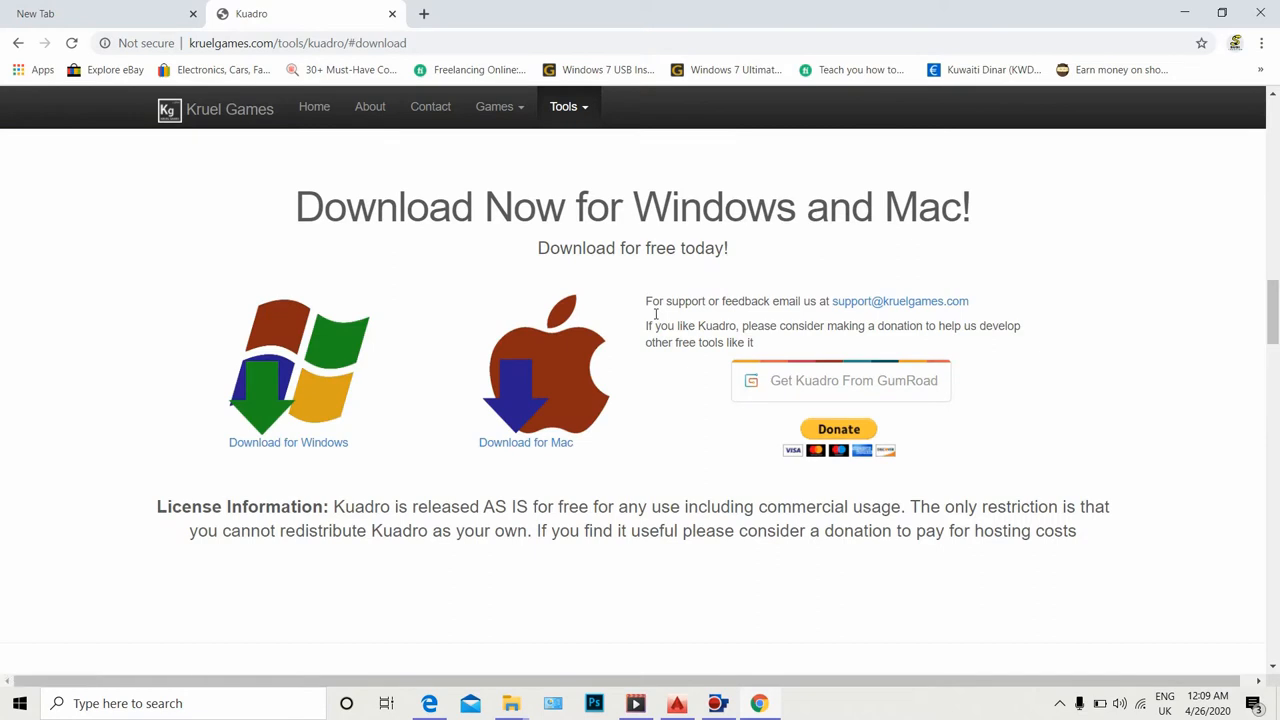
pyautogui.scroll(-1, 655, 313)
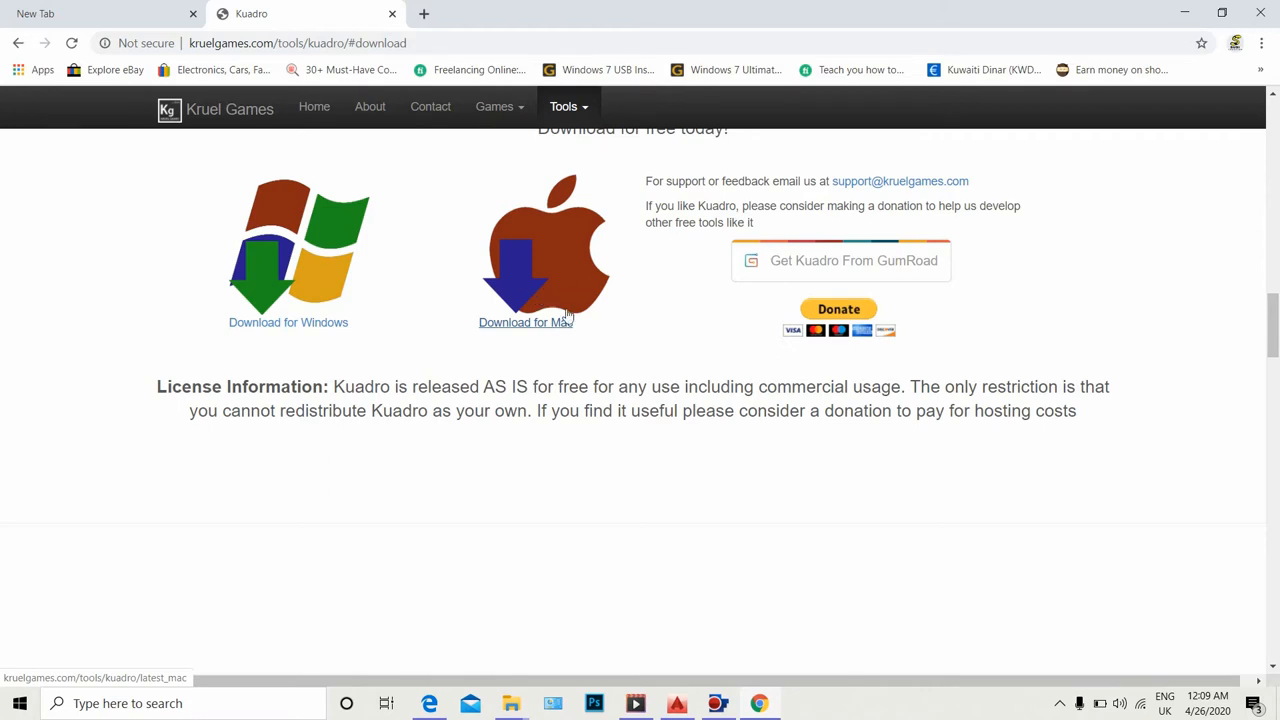
pyautogui.click(262, 331)
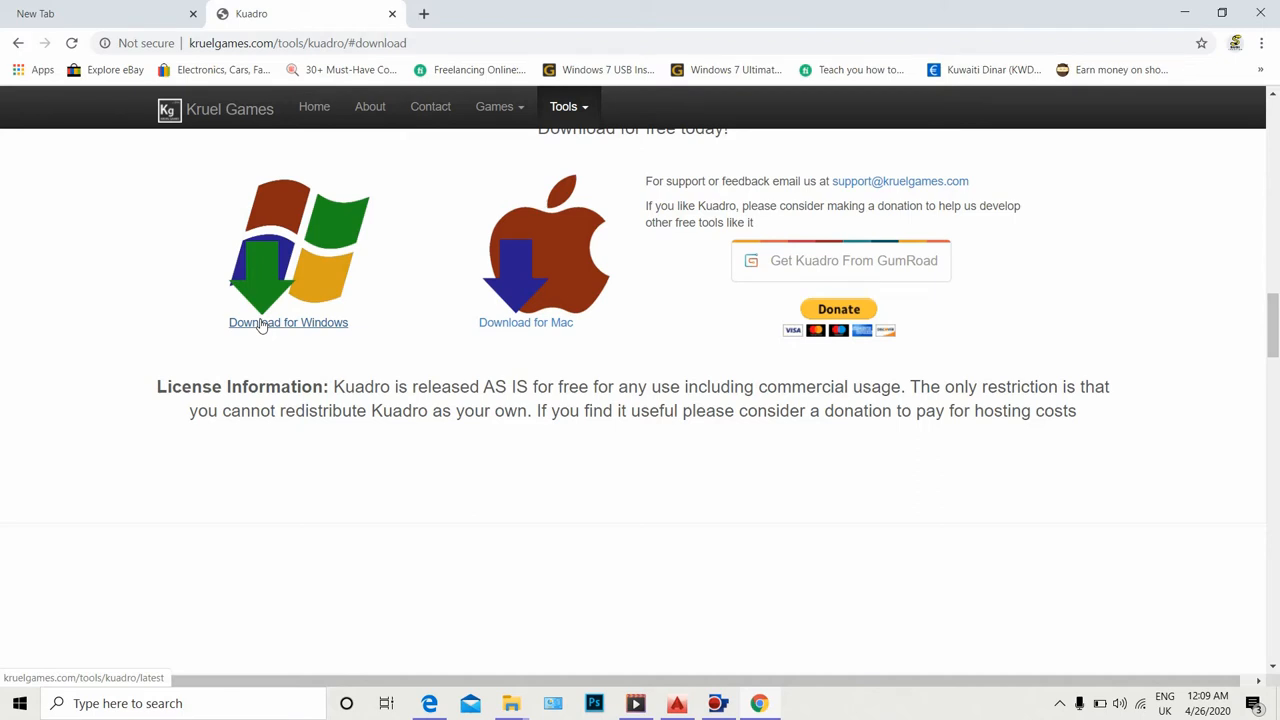
pyautogui.click(262, 327)
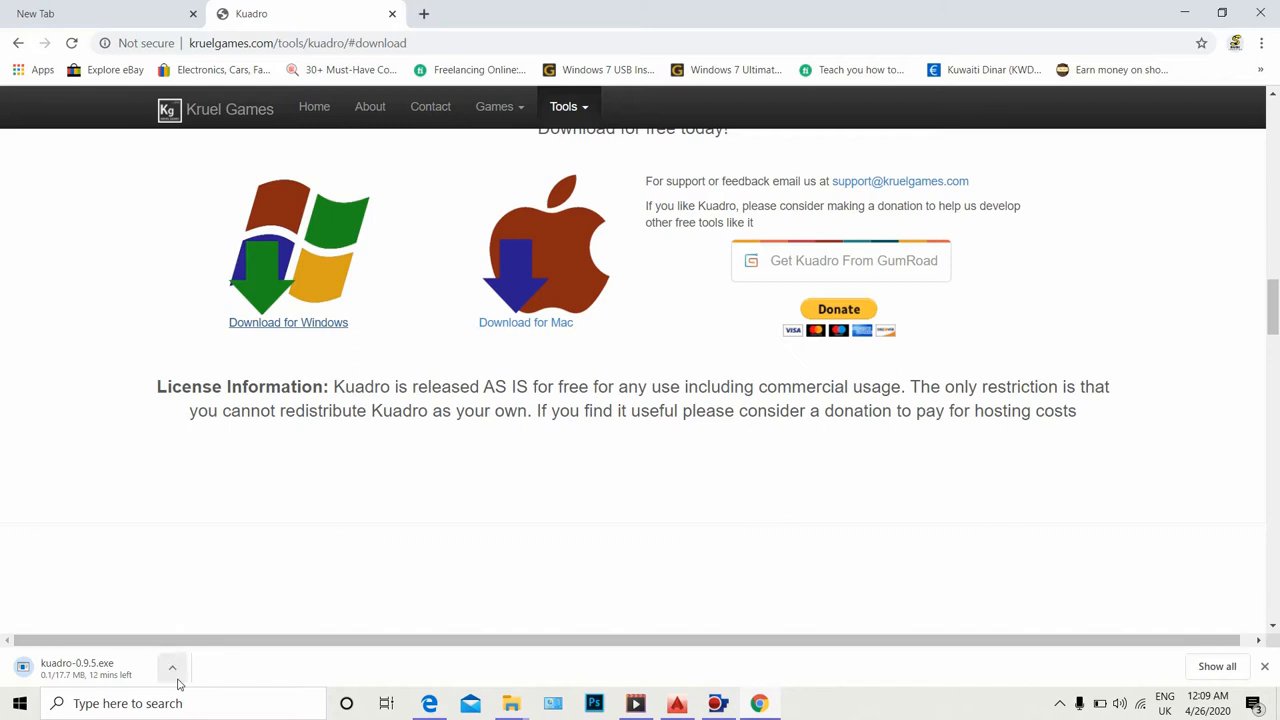
pyautogui.click(1060, 703)
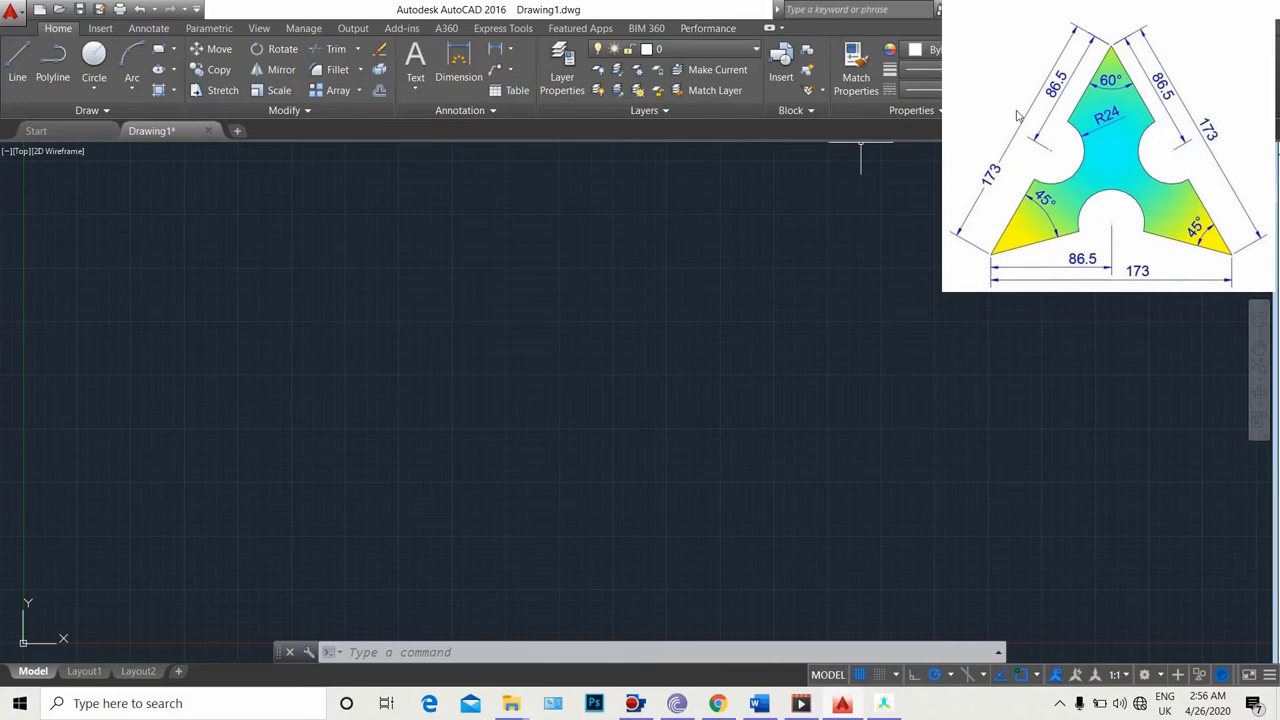
# Nudge the floating triangular-part reference image slightly, then dismiss it from over AutoCAD.
pyautogui.moveTo(1127, 97); pyautogui.dragTo(1134, 100)
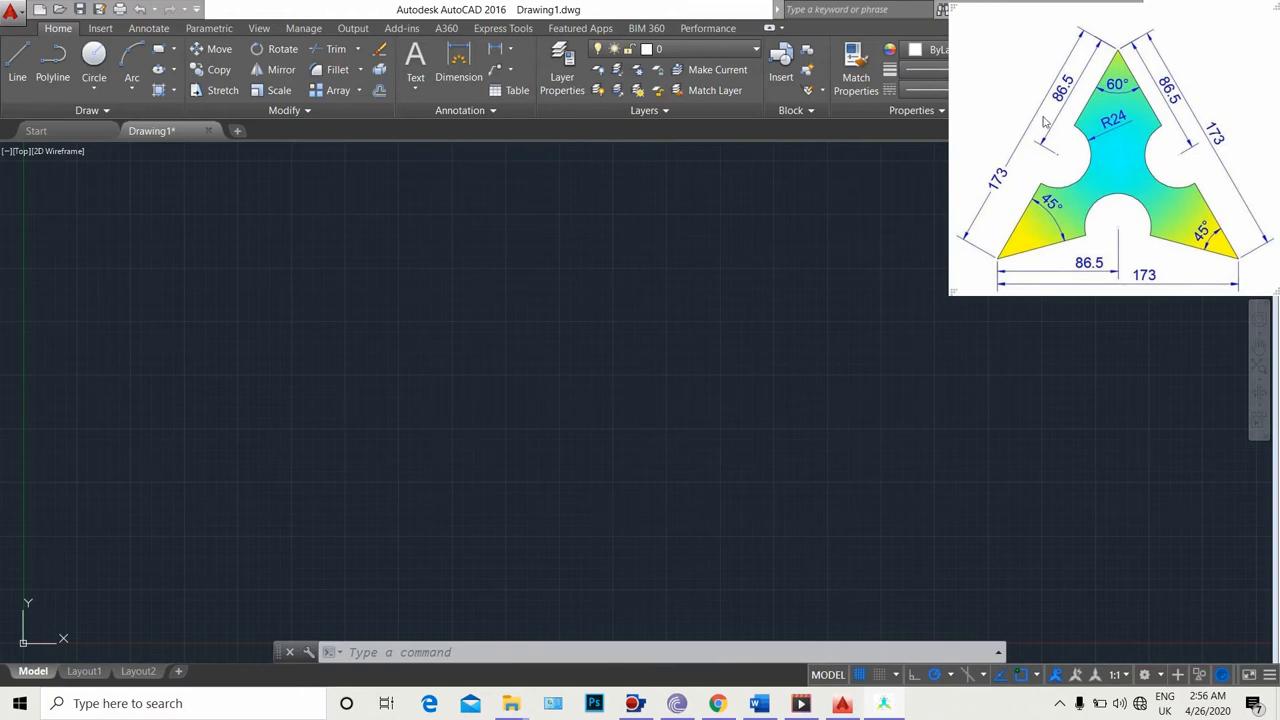
pyautogui.moveTo(1051, 120); pyautogui.dragTo(1043, 119)
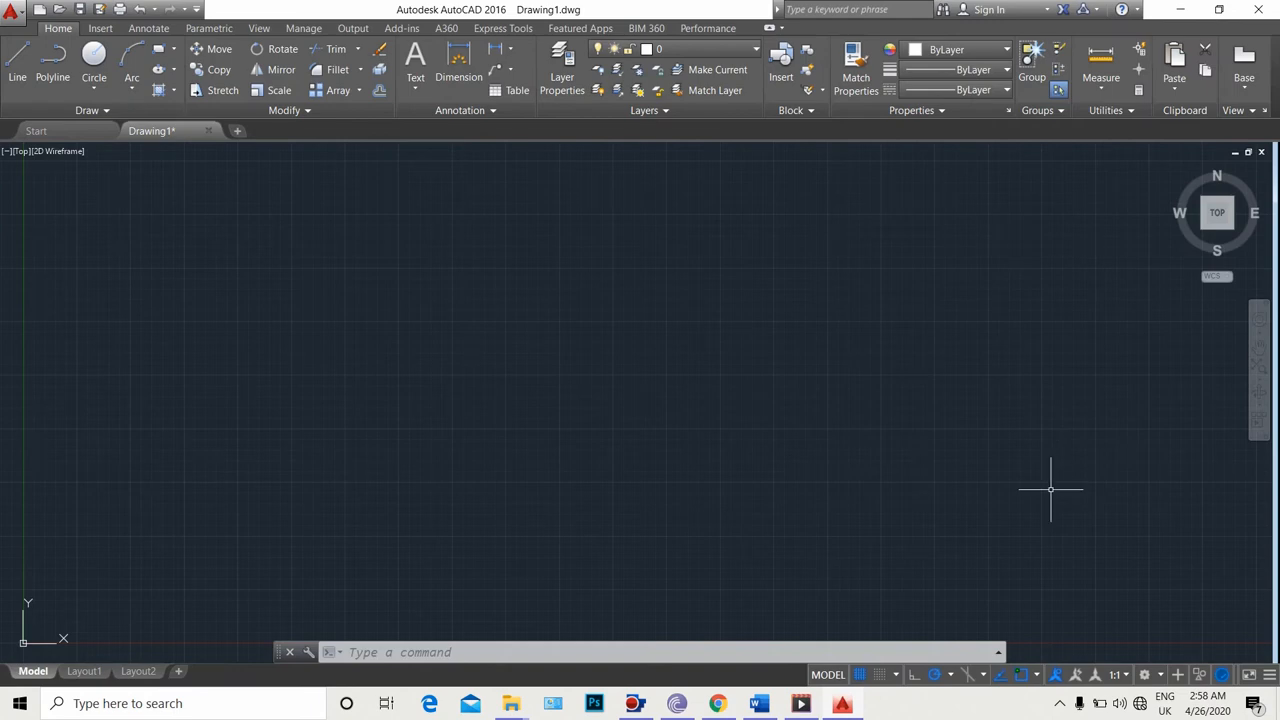
# Add Screenshot (35) as a local image via the Kuadro tray icon and move it to the top-right.
pyautogui.click(1060, 705)
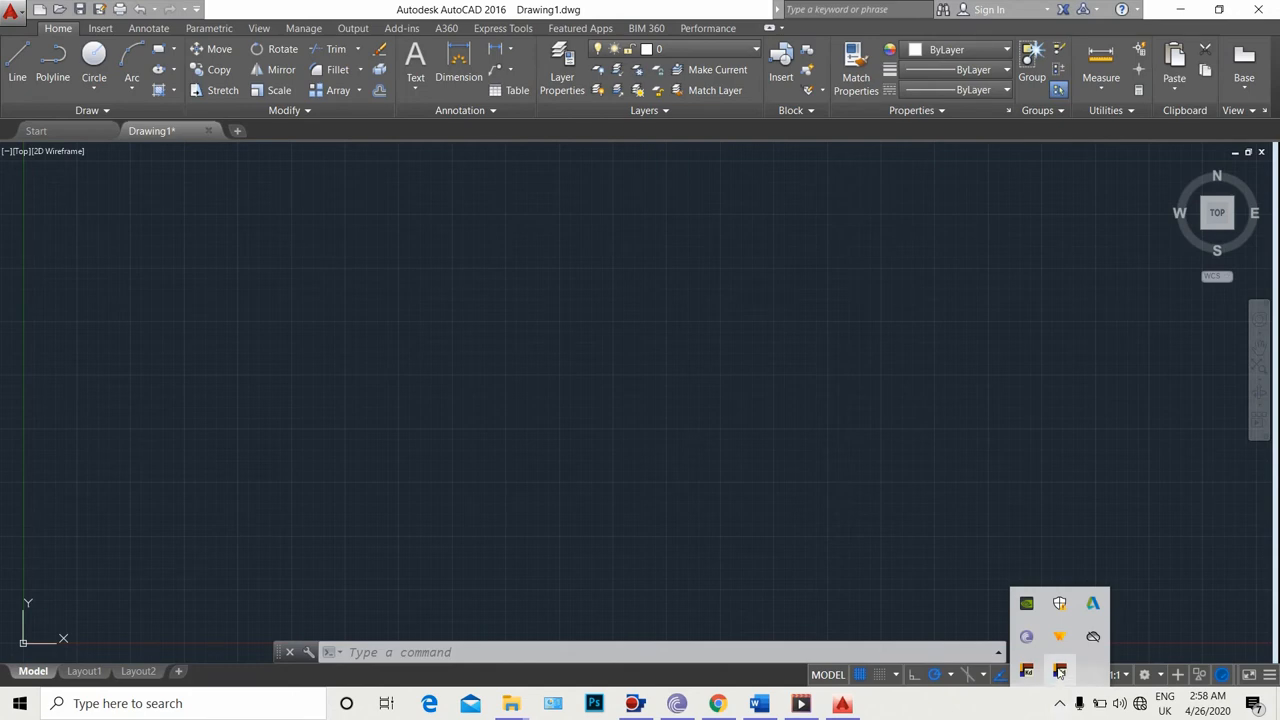
pyautogui.rightClick(1060, 672)
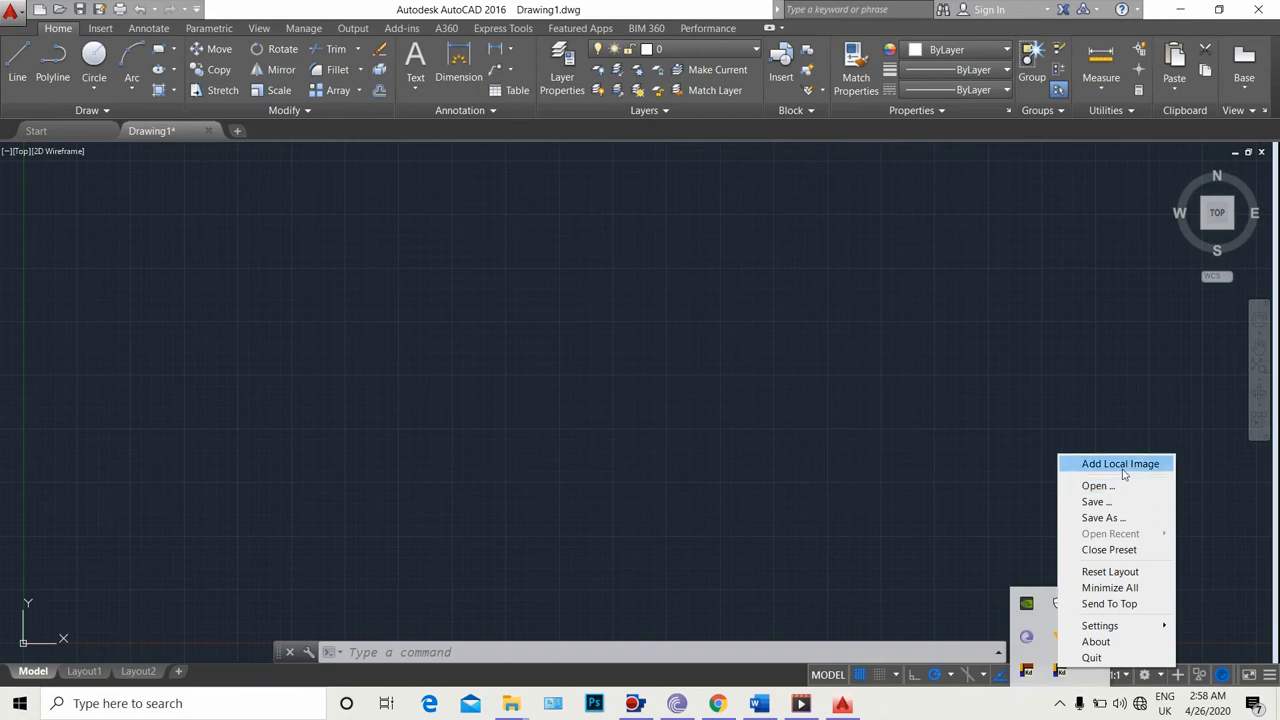
pyautogui.click(1123, 467)
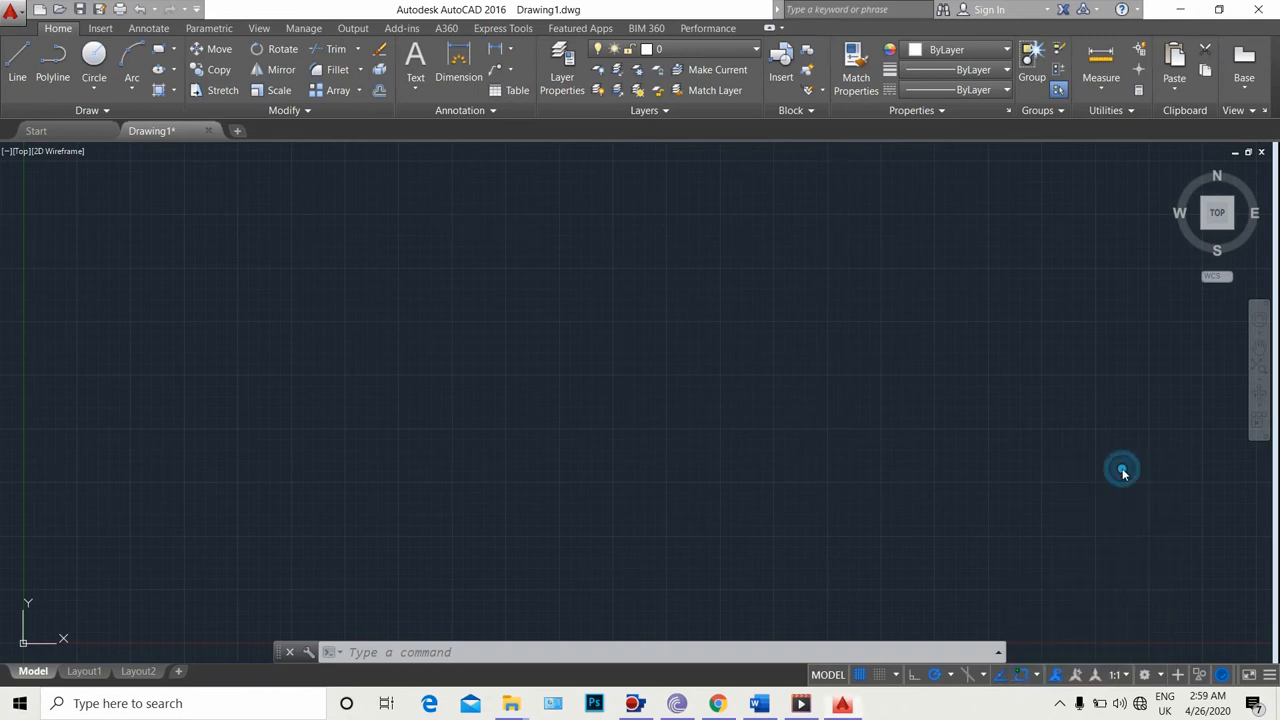
pyautogui.click(537, 373)
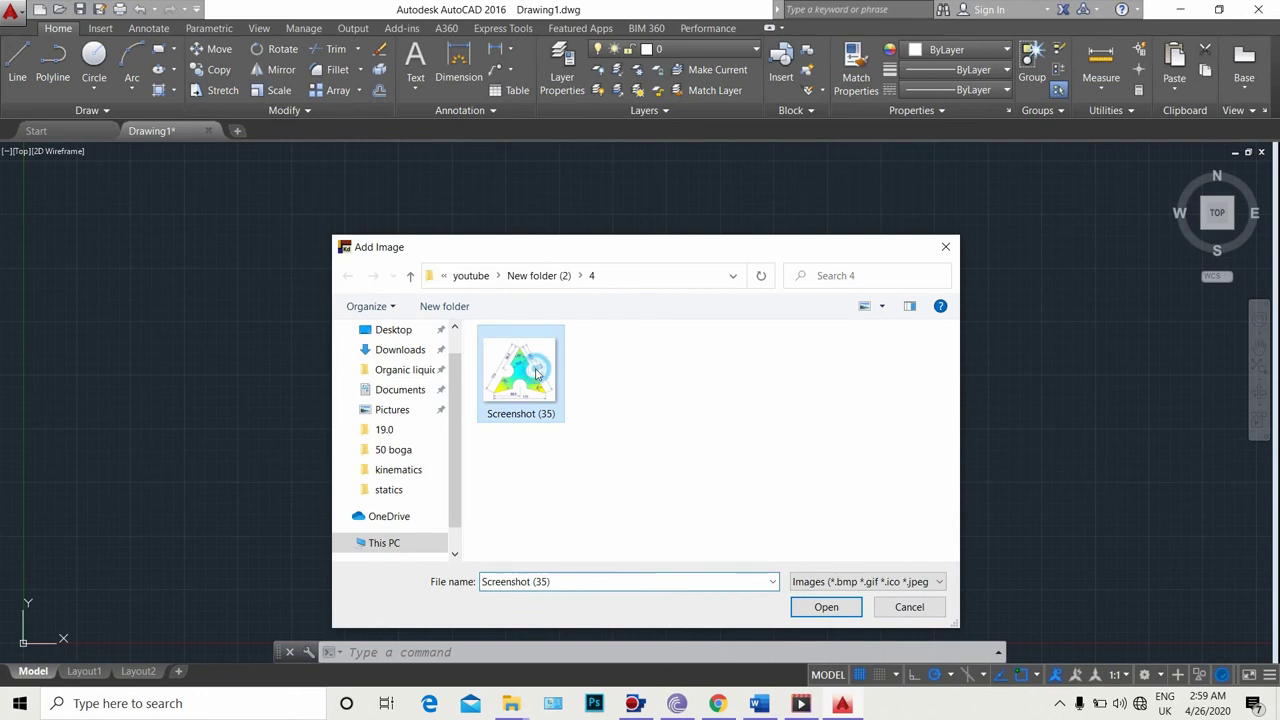
pyautogui.click(806, 604)
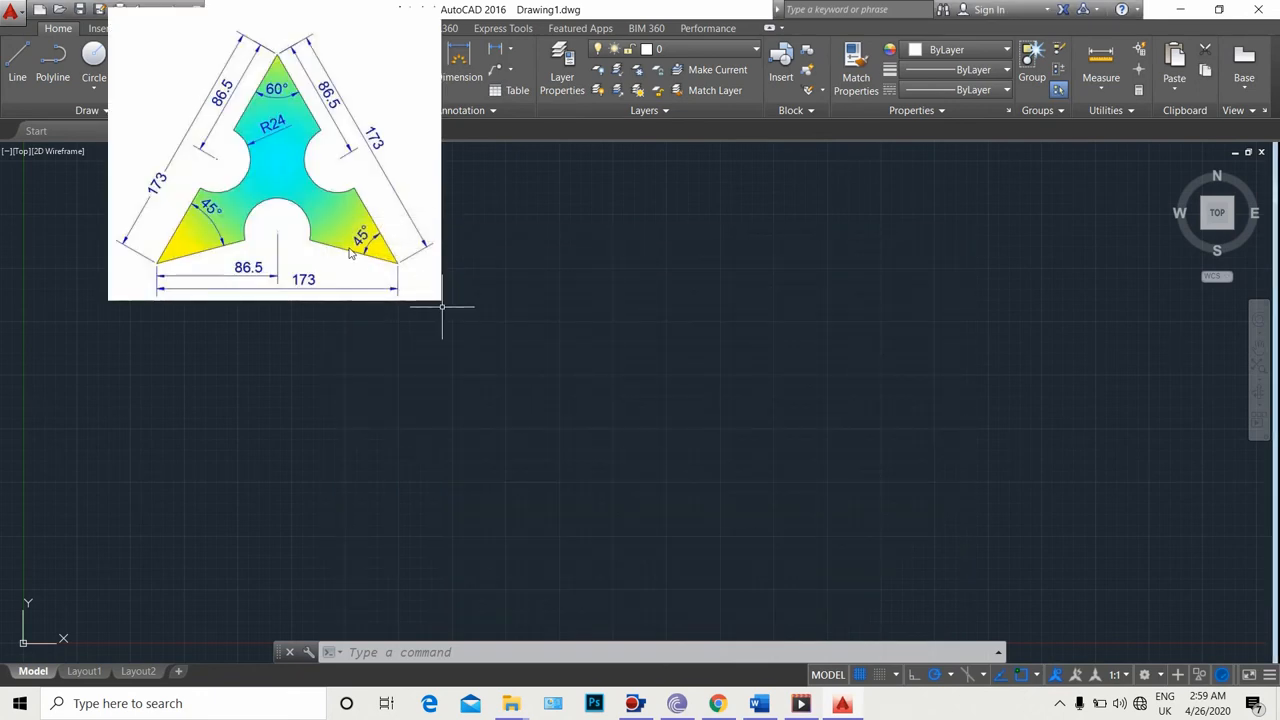
pyautogui.moveTo(363, 276); pyautogui.dragTo(1185, 253)
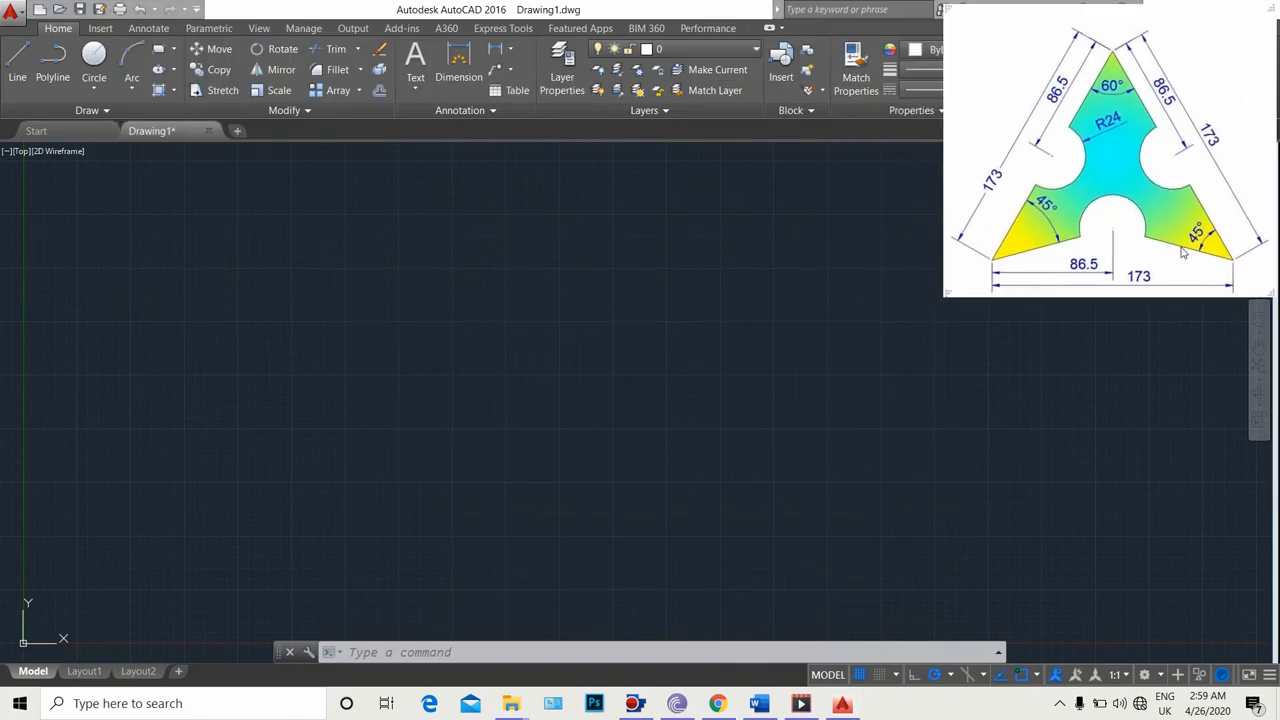
# Set the reference image to Always On Top and return focus to the AutoCAD drawing.
pyautogui.rightClick(1127, 224)
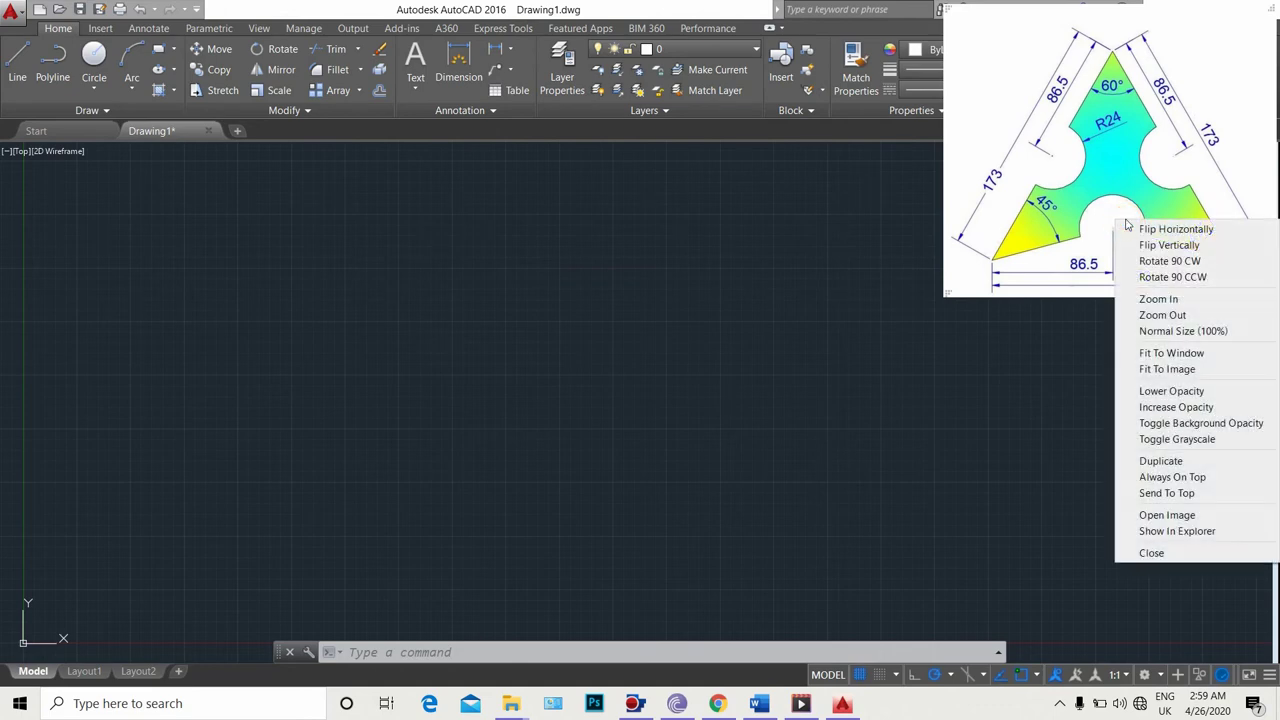
pyautogui.click(1156, 484)
pyautogui.click(991, 384)
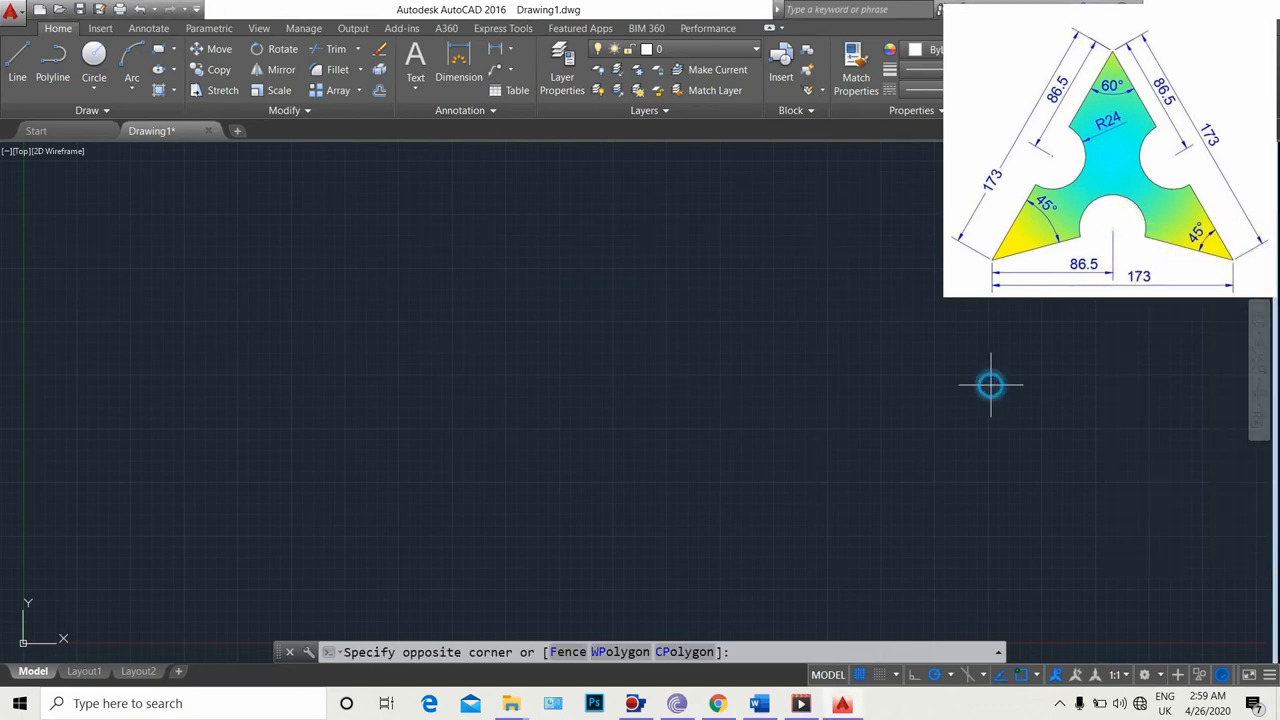
pyautogui.click(708, 318)
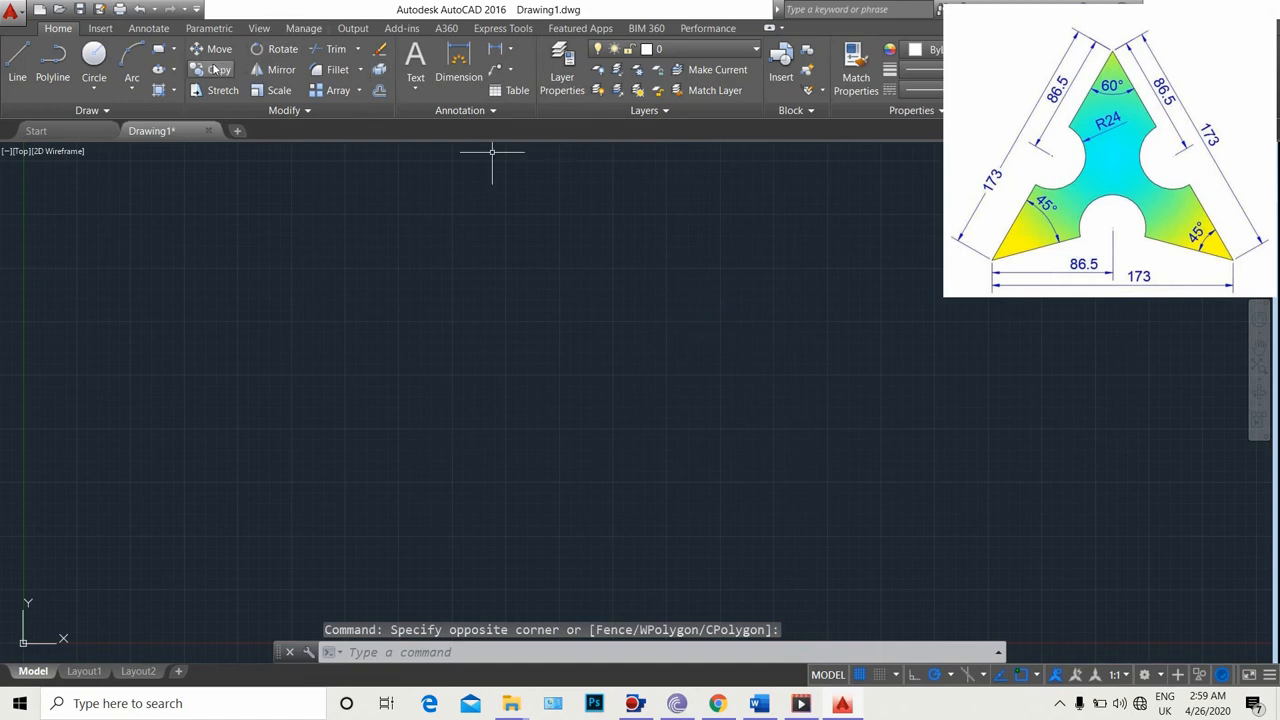
# Sketch a zigzag of connected line segments across the drawing area with the Line tool.
pyautogui.click(214, 69)
pyautogui.click(131, 60)
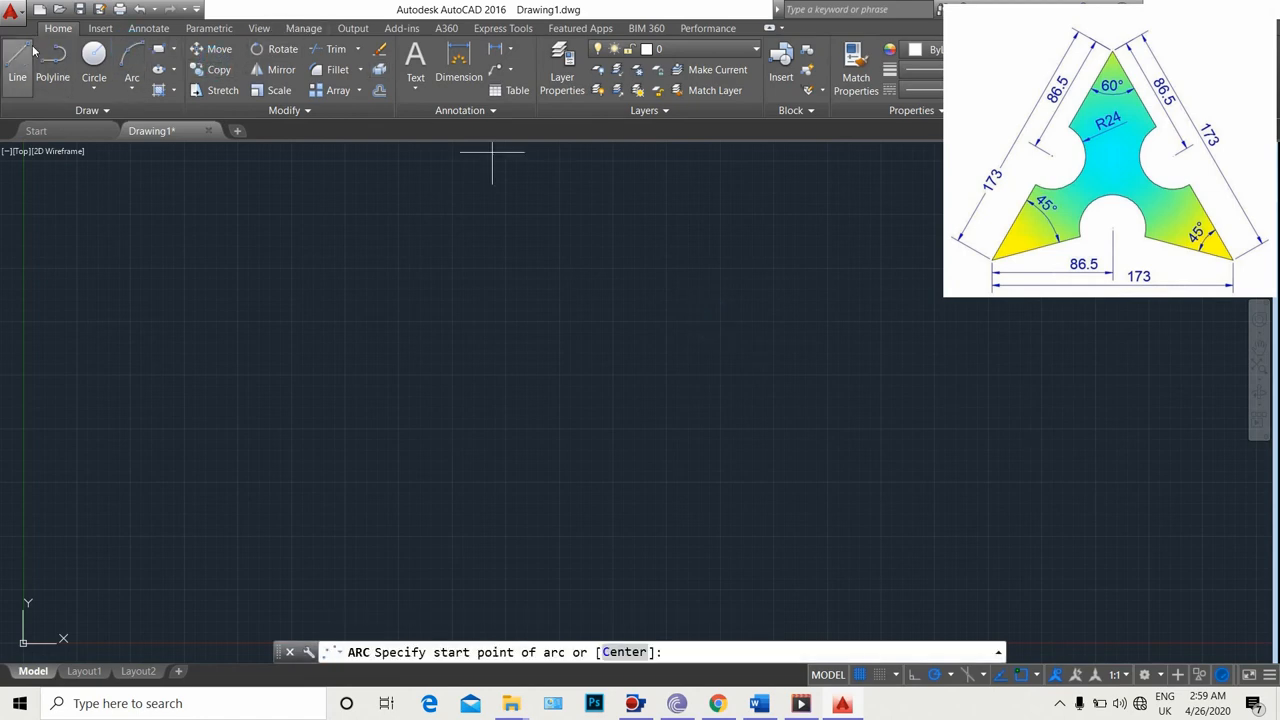
pyautogui.click(17, 60)
pyautogui.click(266, 211)
pyautogui.click(455, 338)
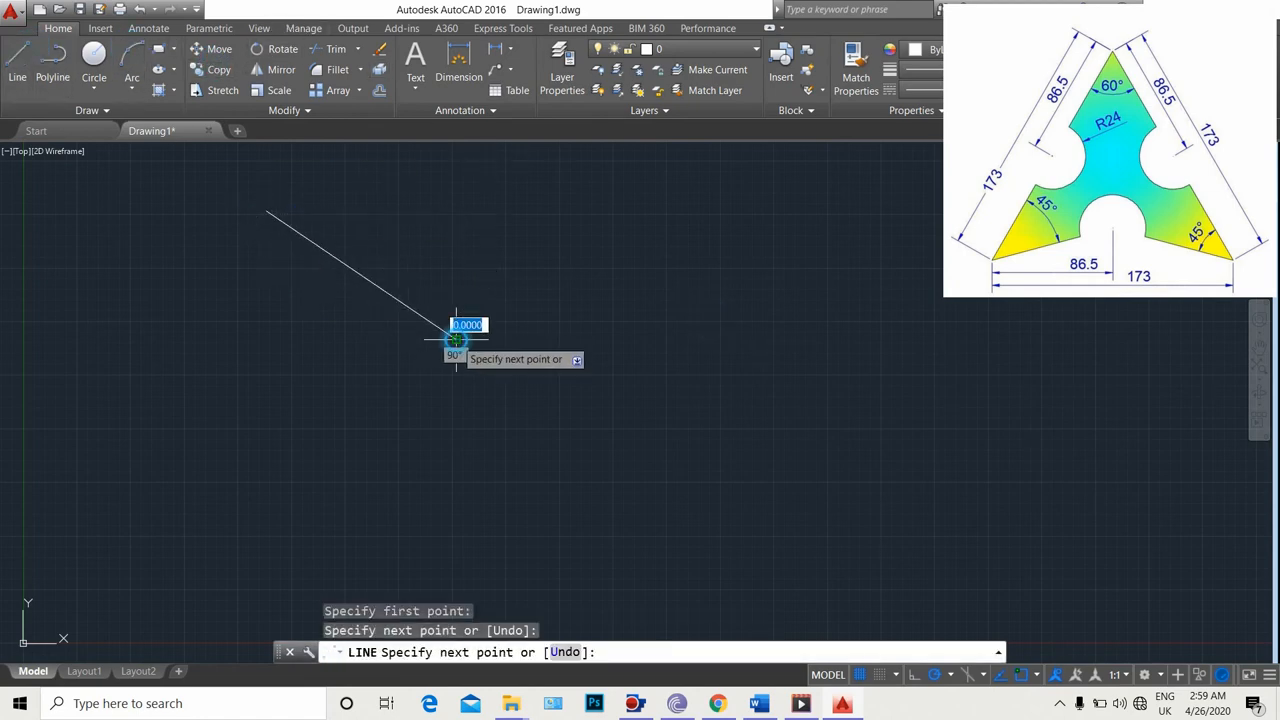
pyautogui.click(593, 262)
pyautogui.click(675, 405)
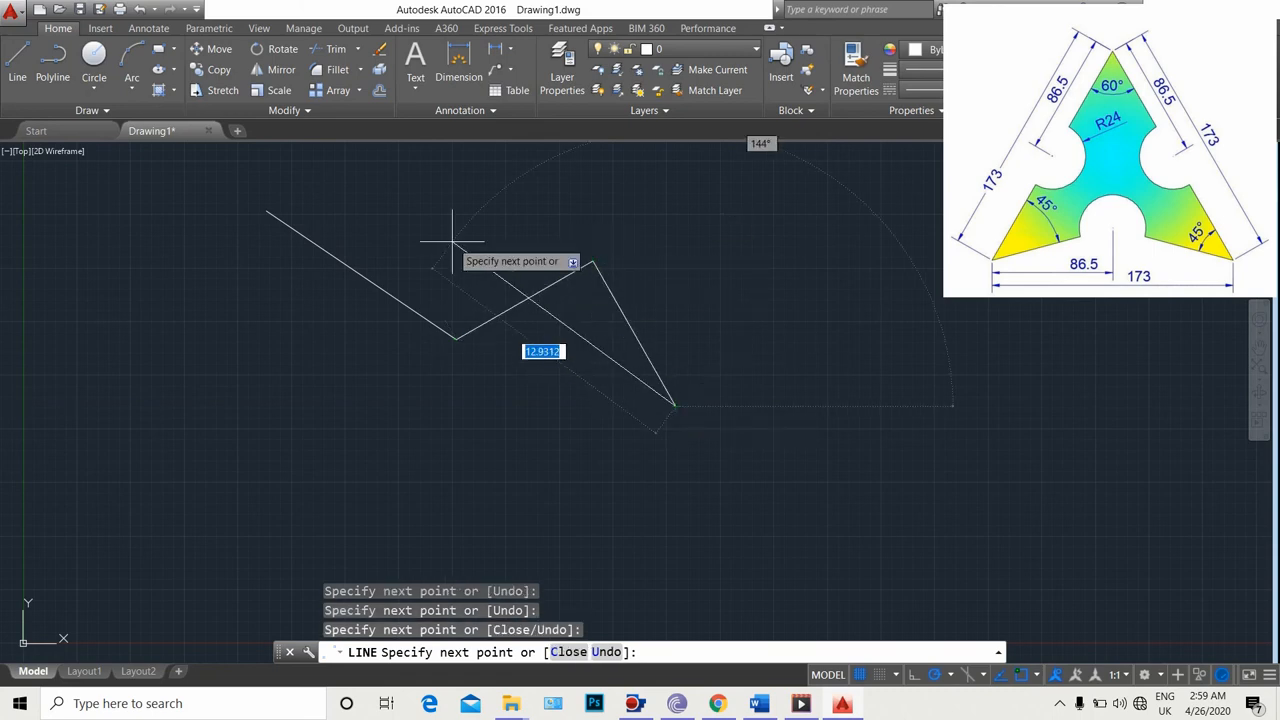
pyautogui.click(583, 240)
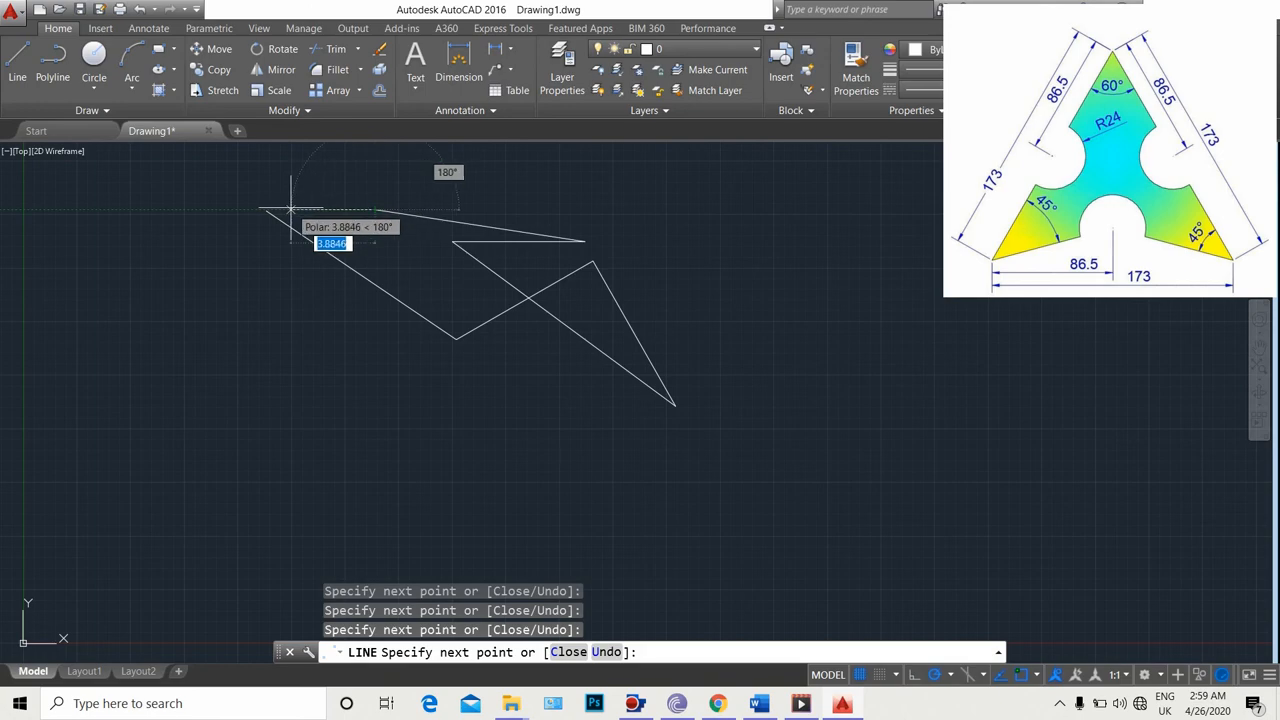
pyautogui.click(376, 210)
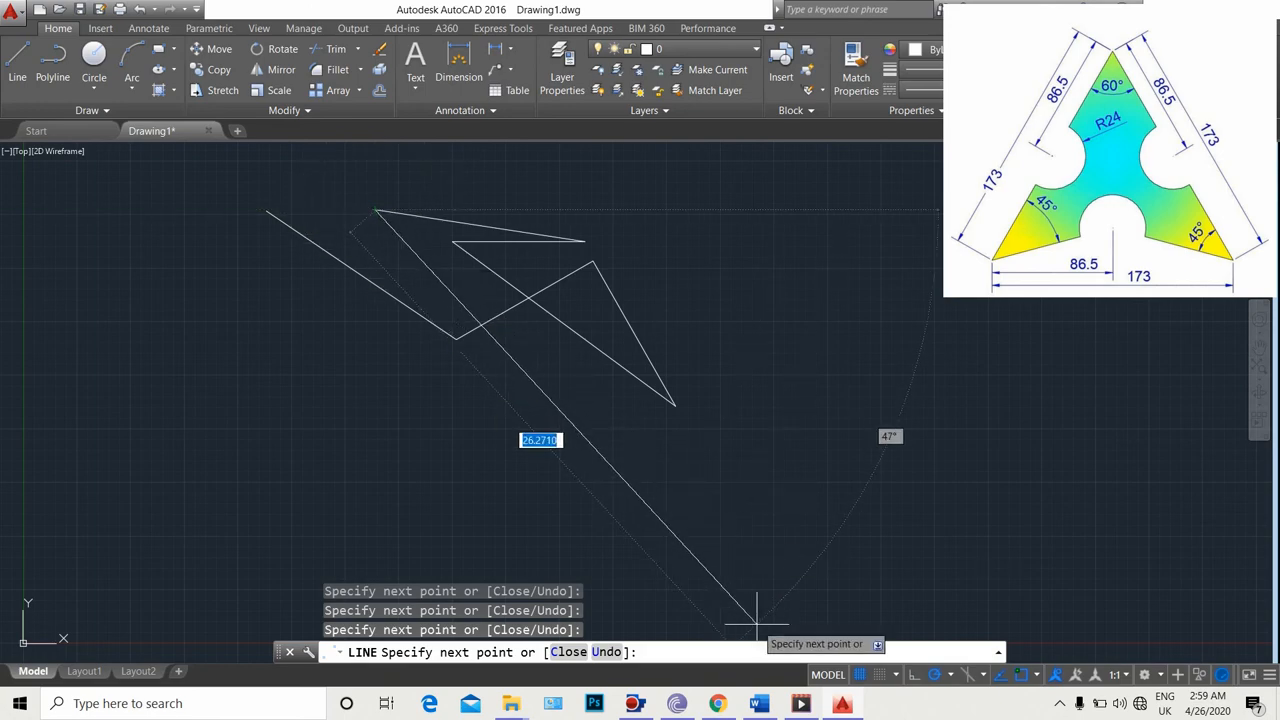